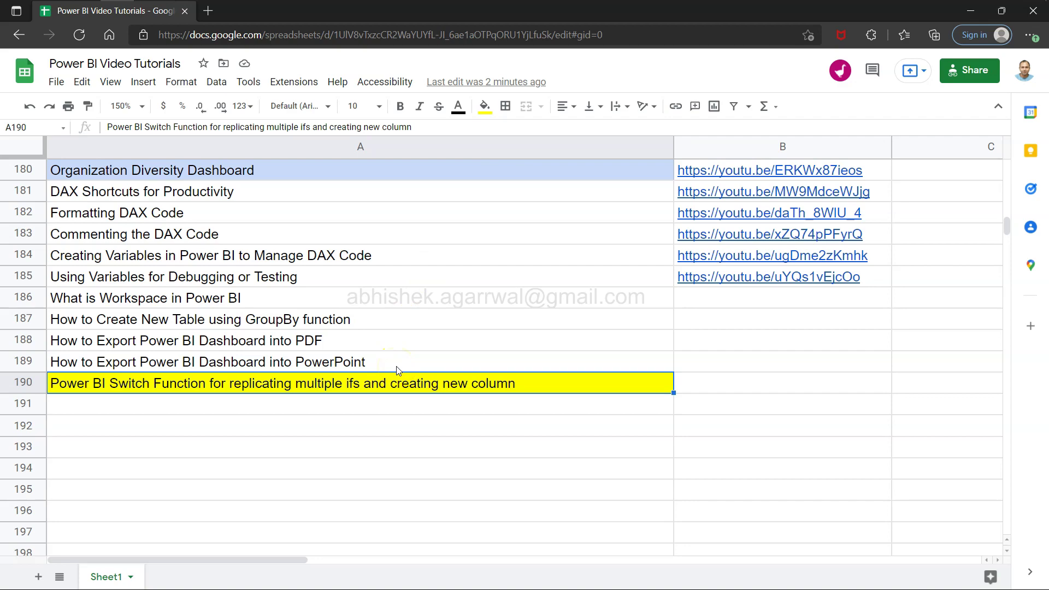
Step: Switch to Power BI Desktop and check which distinct values the Region column of the Orders table contains
{"action": "key", "text": "alt+Tab"}
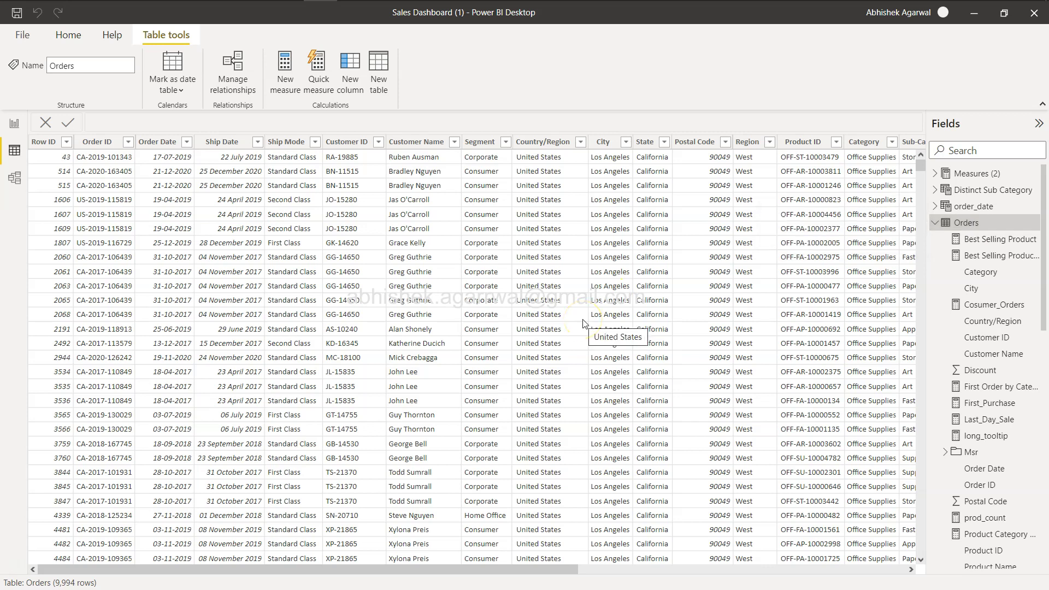
{"action": "scroll", "coordinate": [583, 323], "scroll_direction": "right", "scroll_amount": 10}
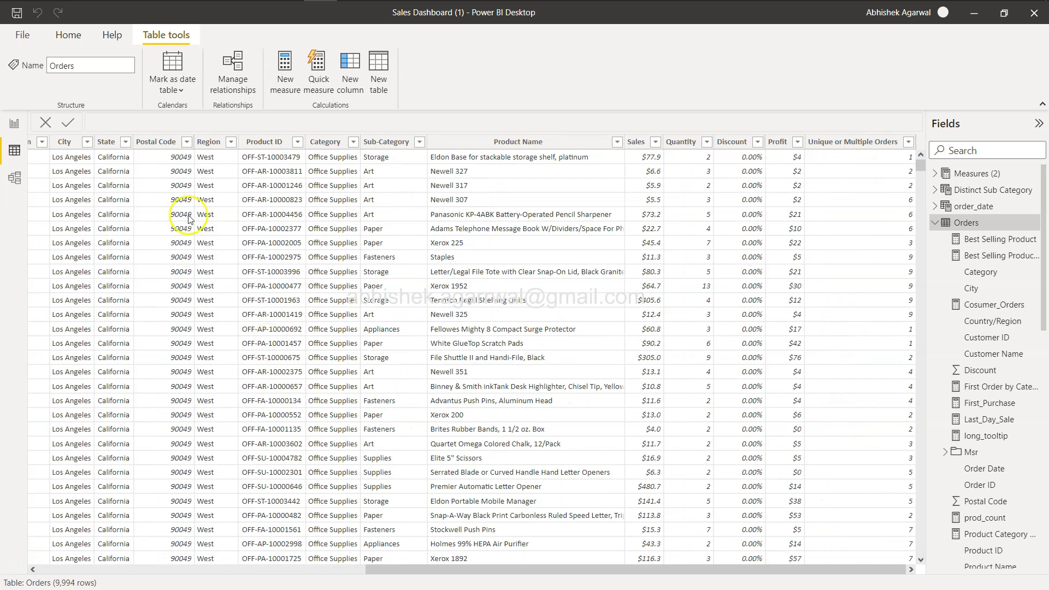
{"action": "left_click", "coordinate": [230, 142]}
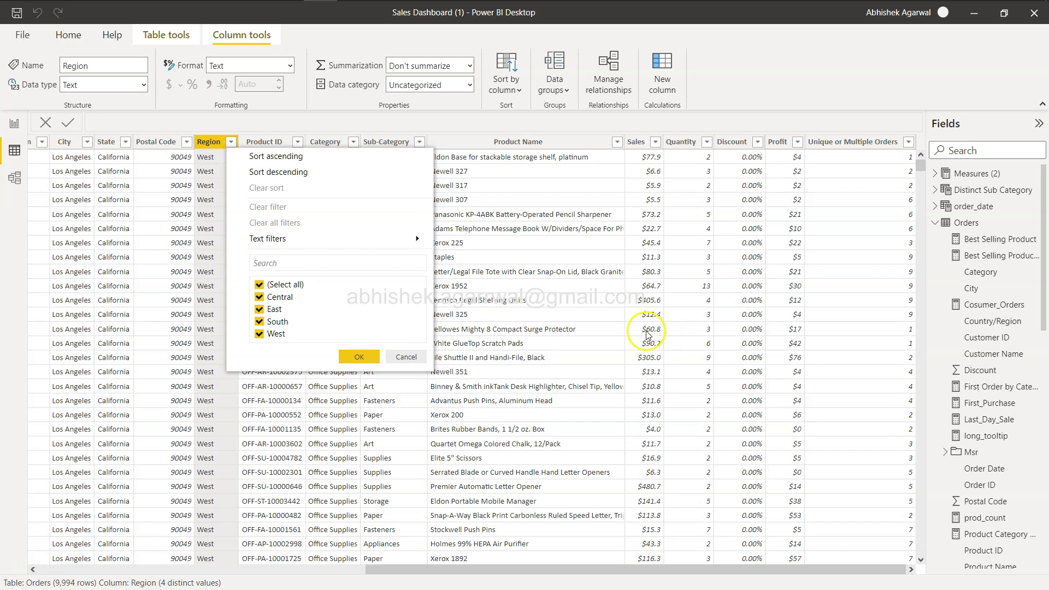
{"action": "left_click", "coordinate": [713, 330]}
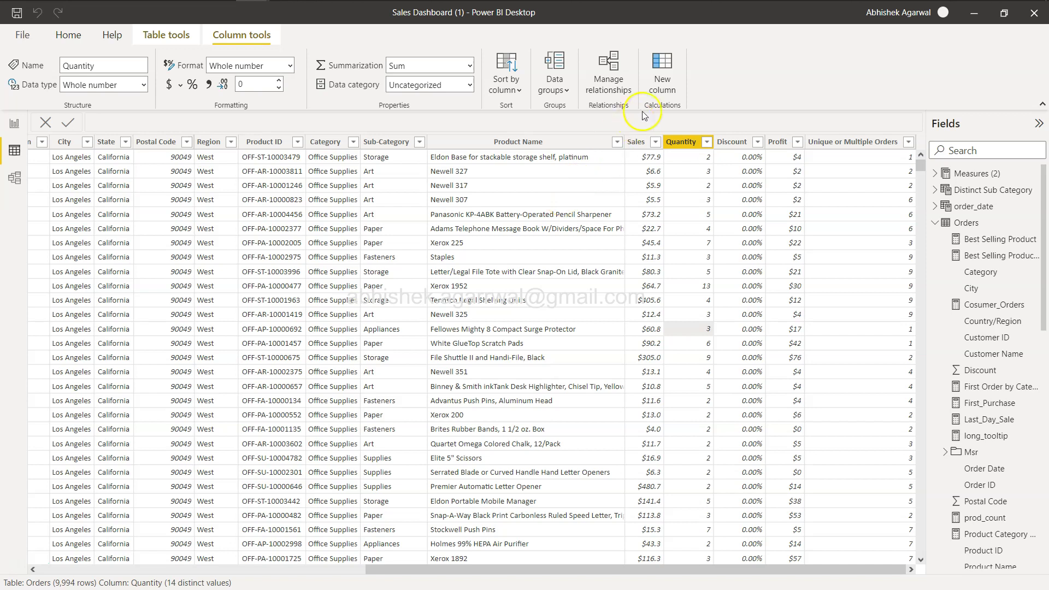
Step: Add a calculated column named Tax Implications to the Orders table, beginning a SWITCH formula that evaluates Orders[Region]
{"action": "left_click", "coordinate": [658, 82]}
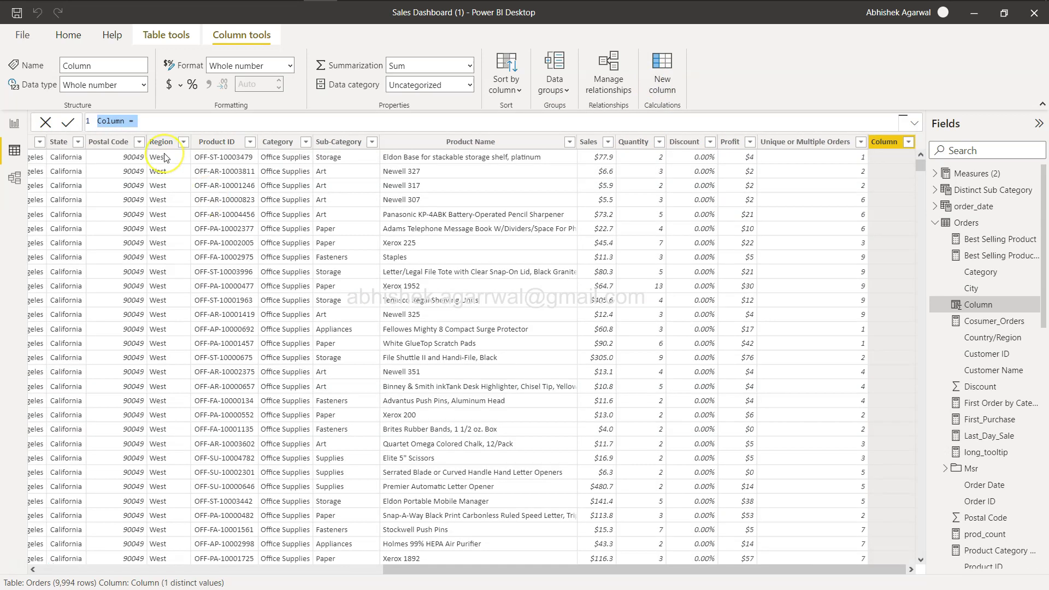
{"action": "type", "text": "Tax "}
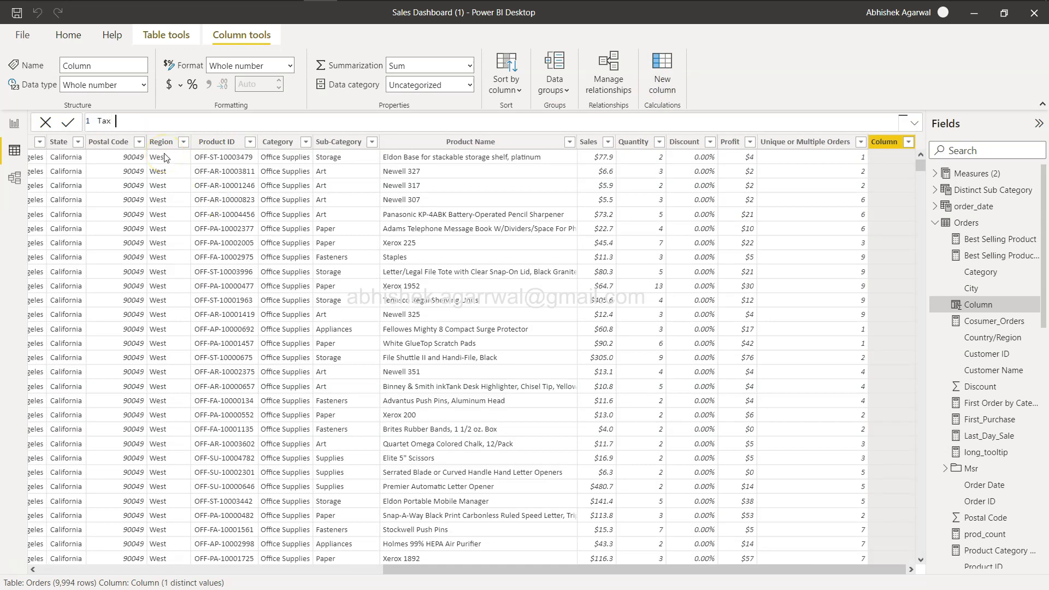
{"action": "type", "text": "Implications = se"}
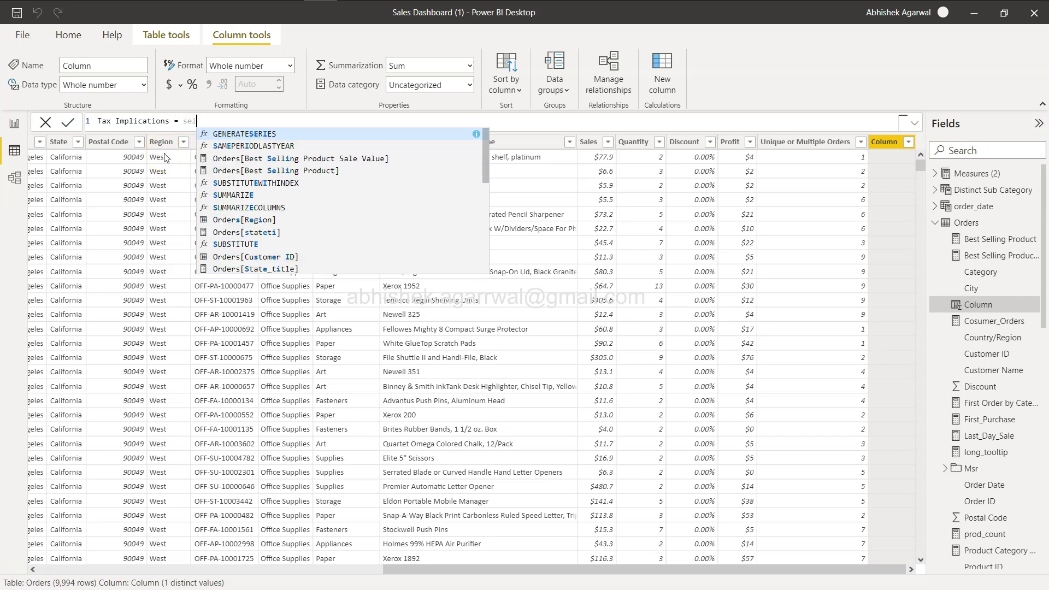
{"action": "key", "text": "BackSpace"}
{"action": "type", "text": "wt"}
{"action": "key", "text": "Tab"}
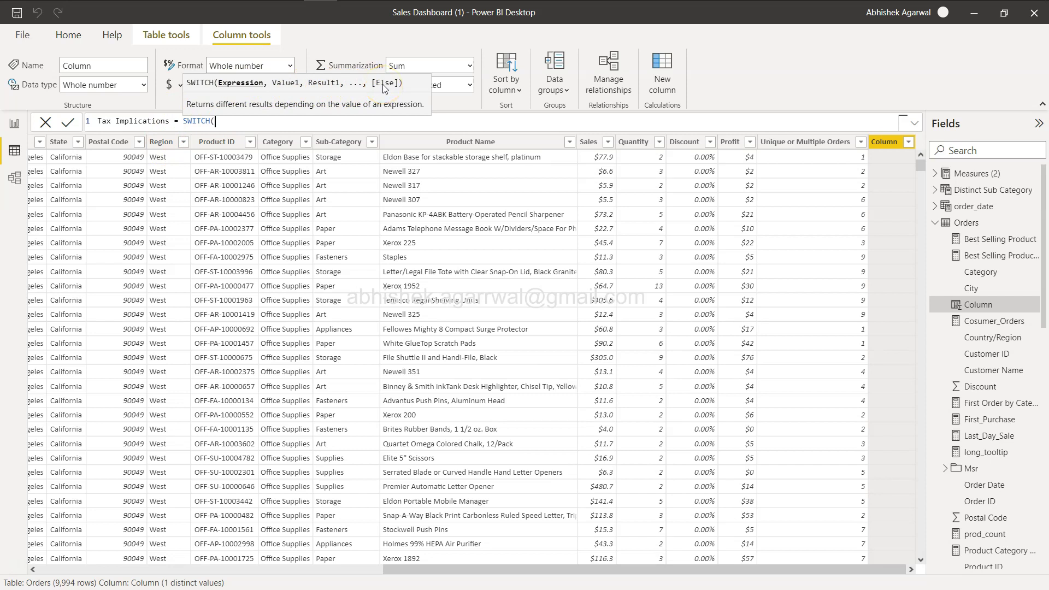
{"action": "type", "text": "Regio"}
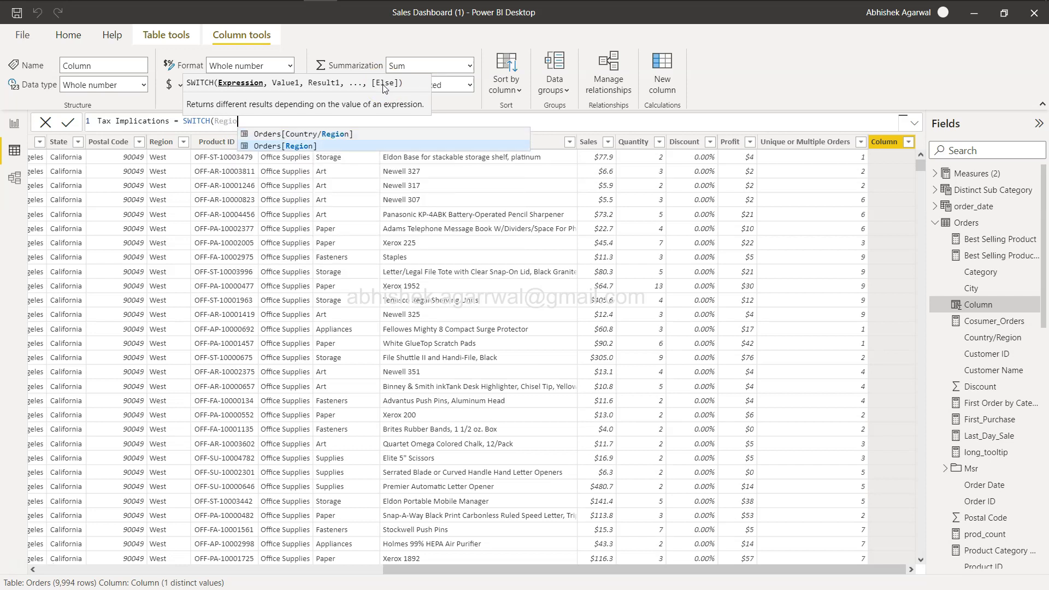
{"action": "key", "text": "Tab"}
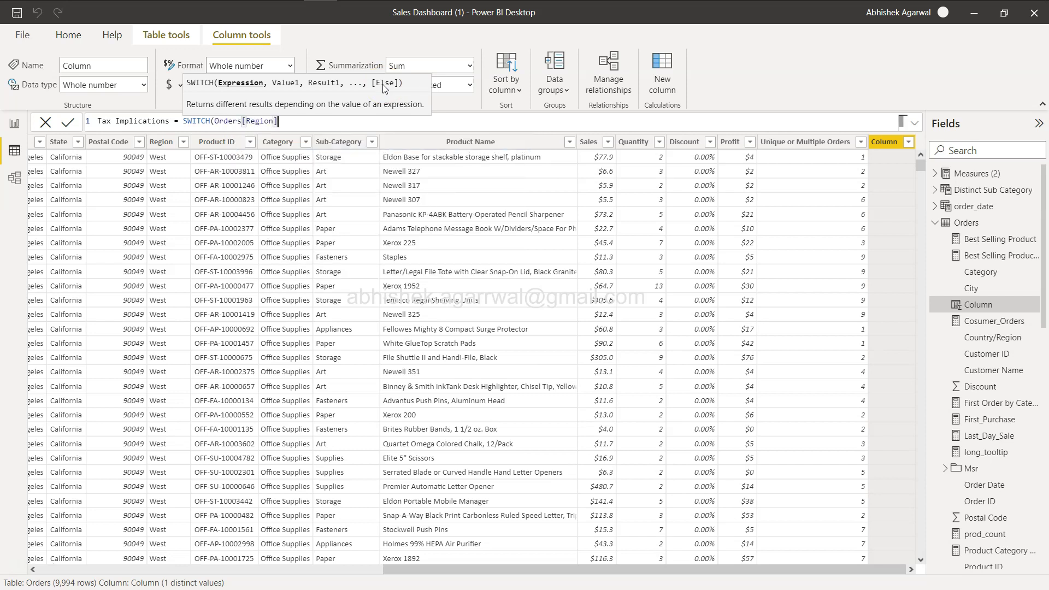
{"action": "type", "text": ","}
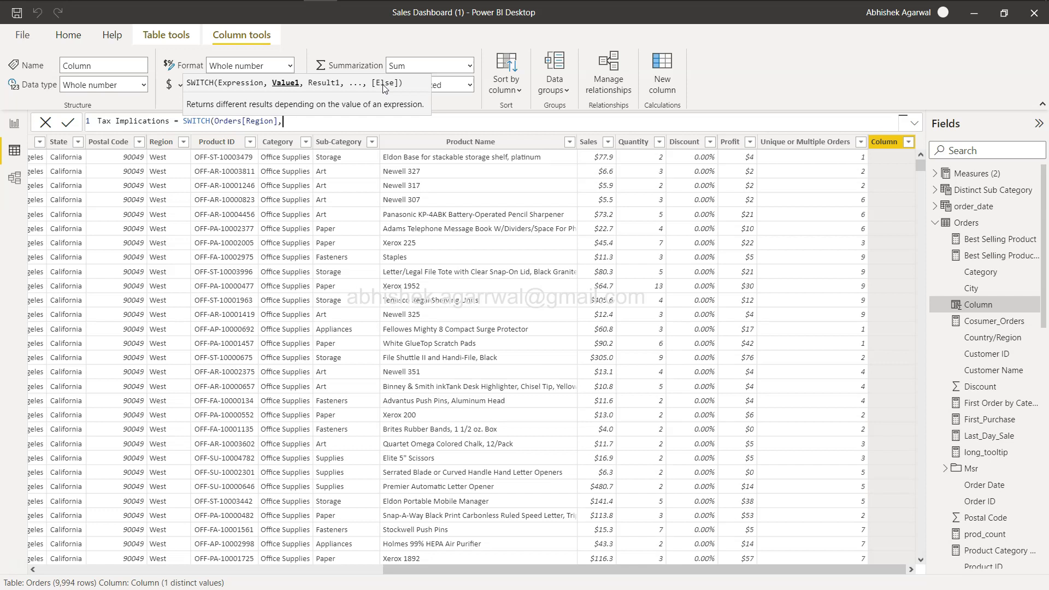
Step: Add the region rates to the SWITCH formula: "East" .10, "West" .12, "Central" .07 and "South" .15
{"action": "type", "text": "\"Eas\"t\",.10"}
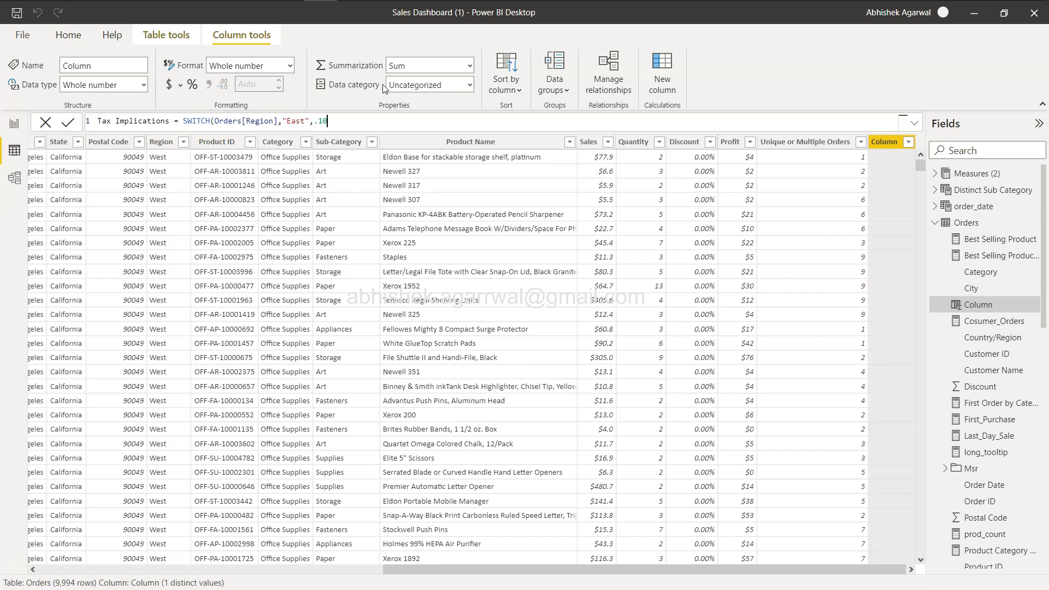
{"action": "type", "text": ",\"West\",.12\""}
{"action": "key", "text": "BackSpace"}
{"action": "type", "text": ",\""}
{"action": "type", "text": "Central"}
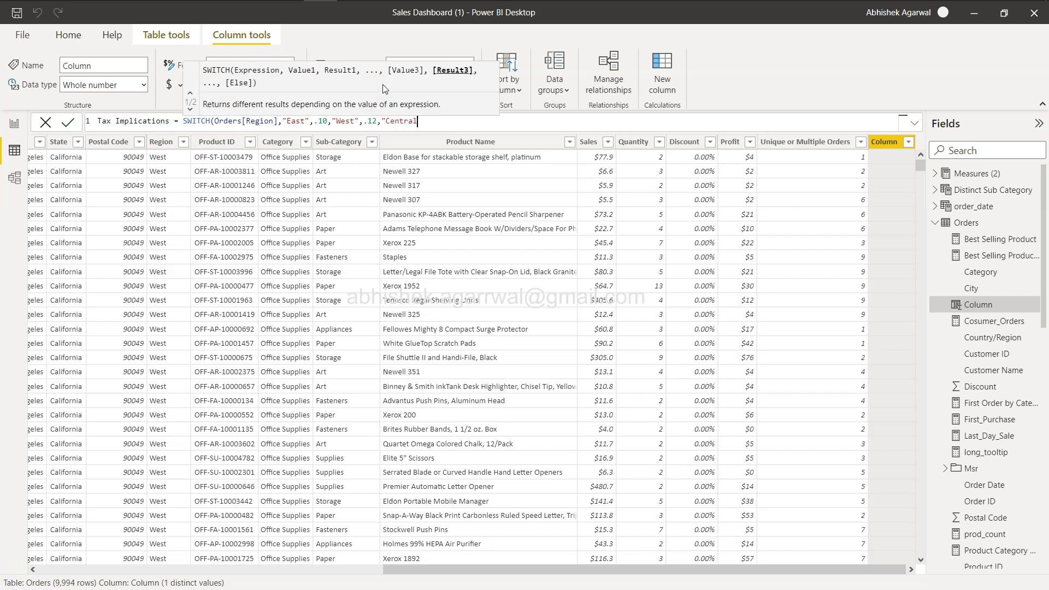
{"action": "type", "text": "\",.07"}
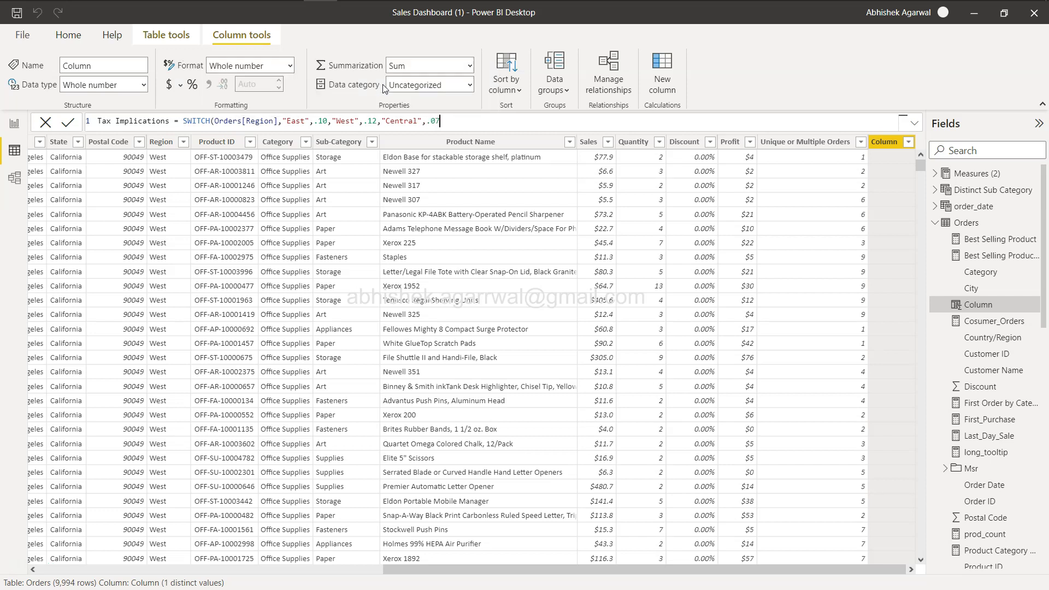
{"action": "type", "text": ",\""}
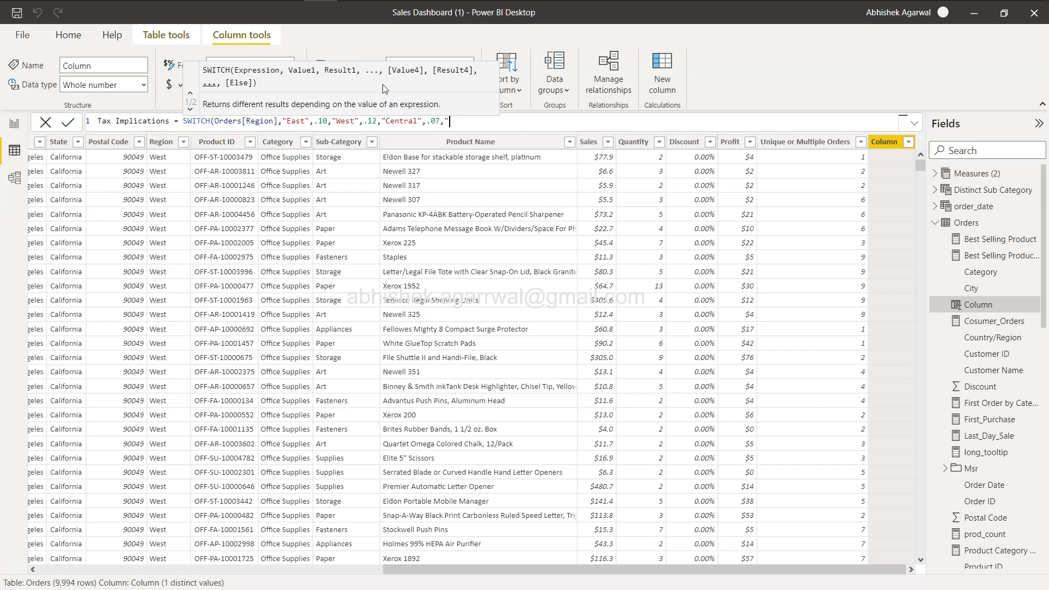
{"action": "type", "text": "South"}
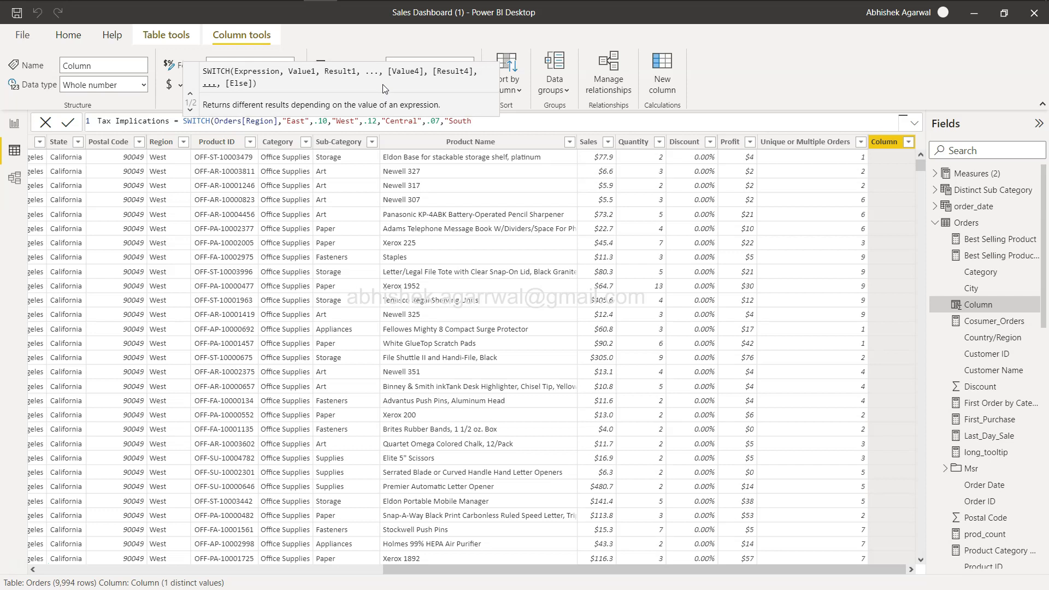
{"action": "type", "text": "\",.15"}
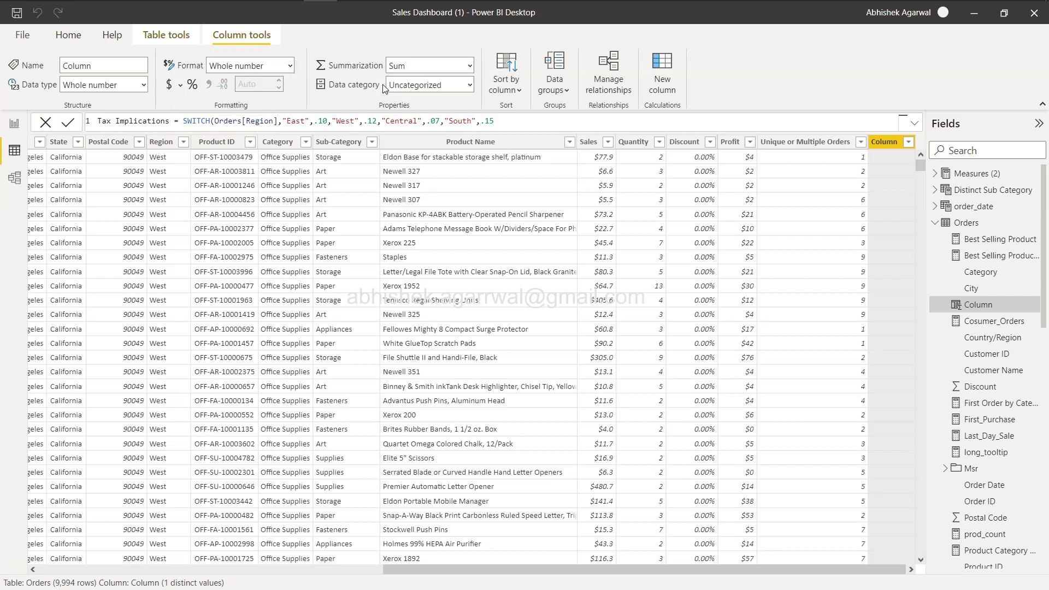
Step: Complete the SWITCH formula with .10 as the default result and commit the Tax Implications column
{"action": "type", "text": ","}
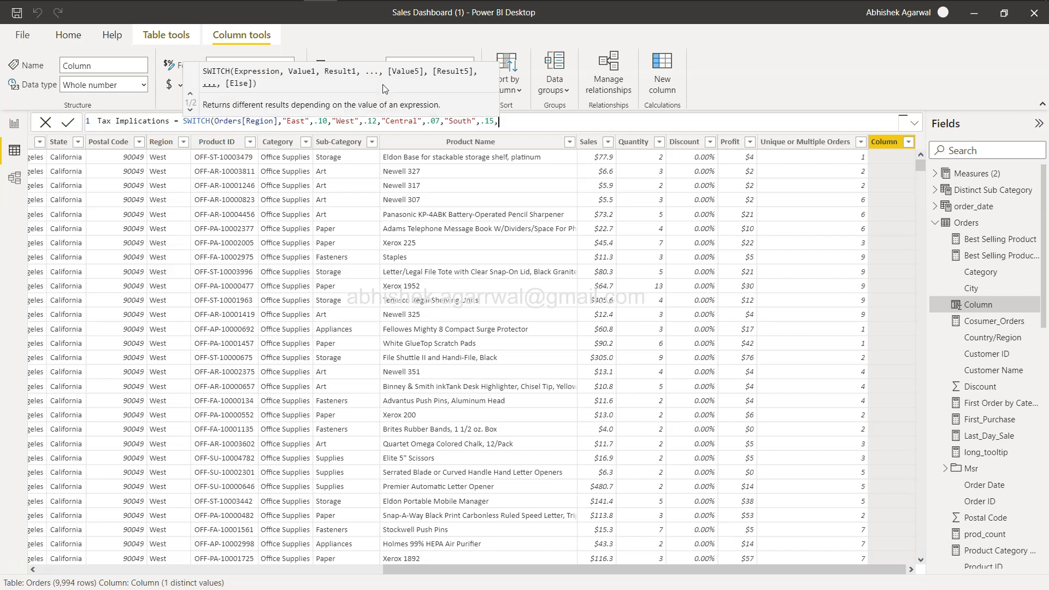
{"action": "type", "text": ".10"}
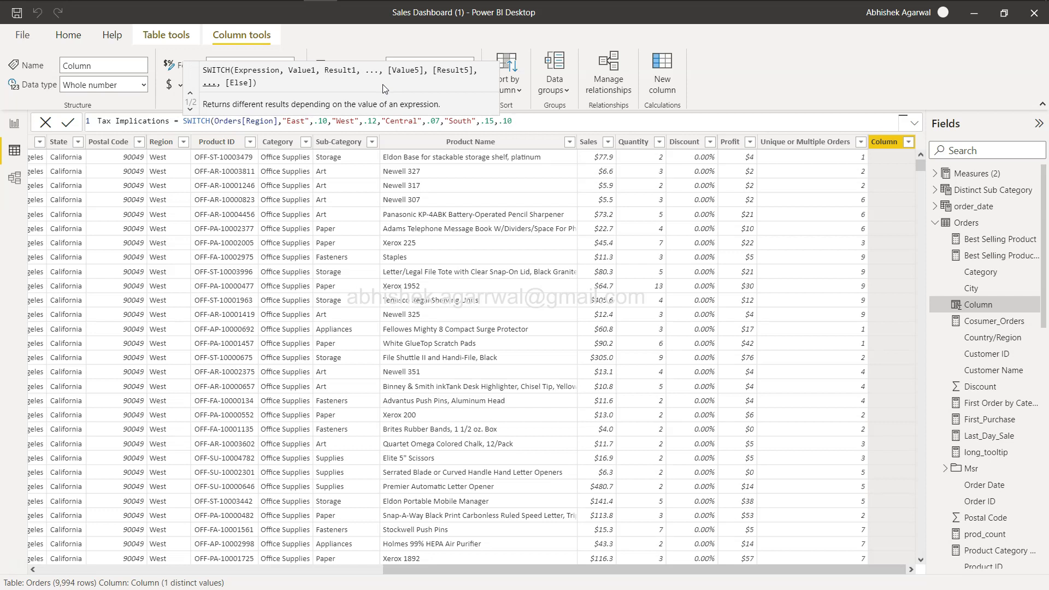
{"action": "type", "text": ")"}
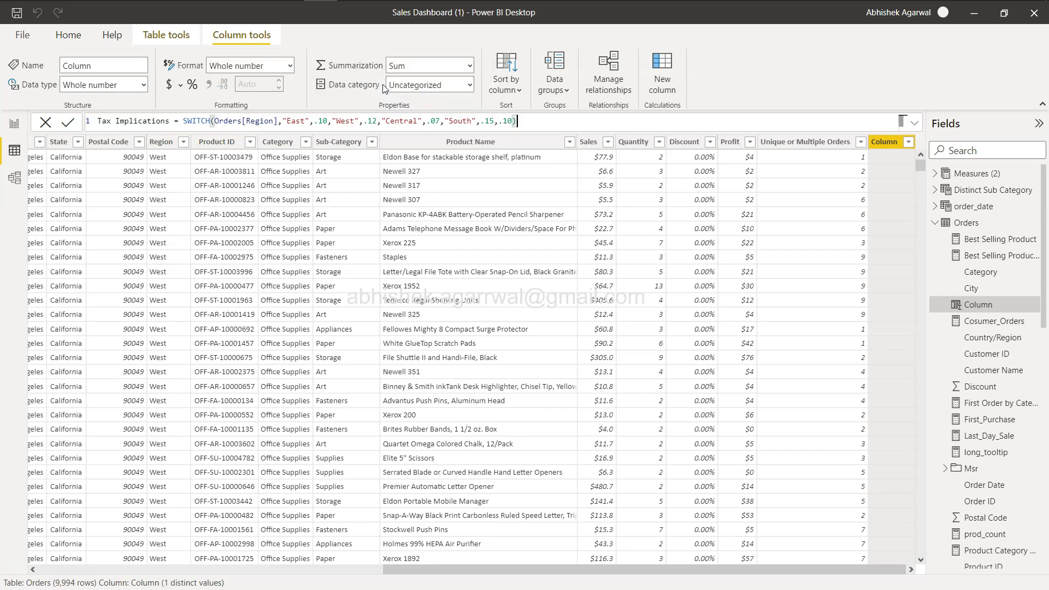
{"action": "left_click", "coordinate": [505, 119]}
{"action": "left_click", "coordinate": [71, 124]}
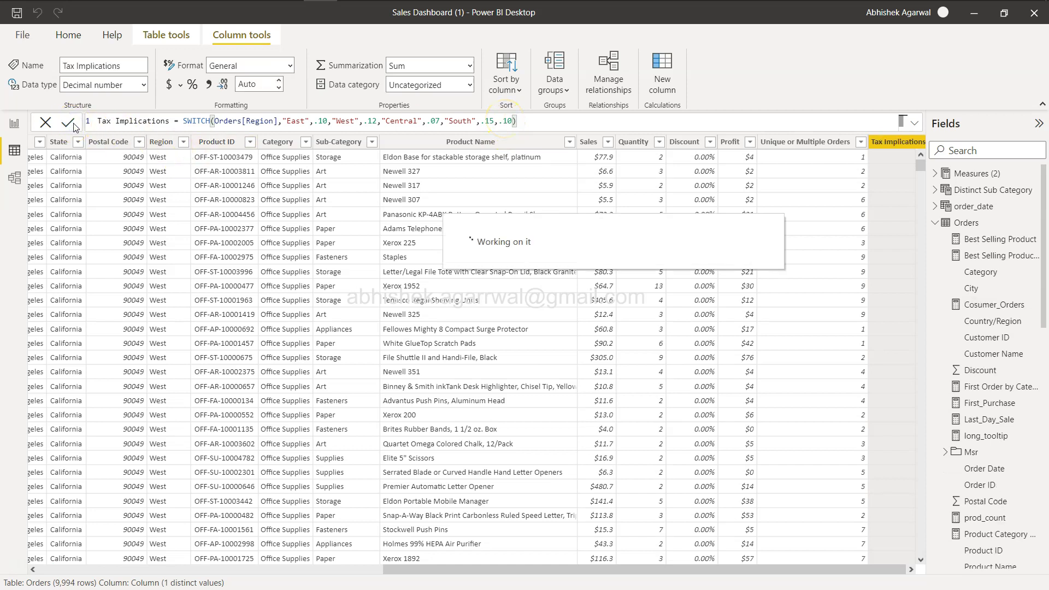
Step: Examine the Tax Implications values against the Region column down through the rows of the Orders table
{"action": "left_click", "coordinate": [418, 290]}
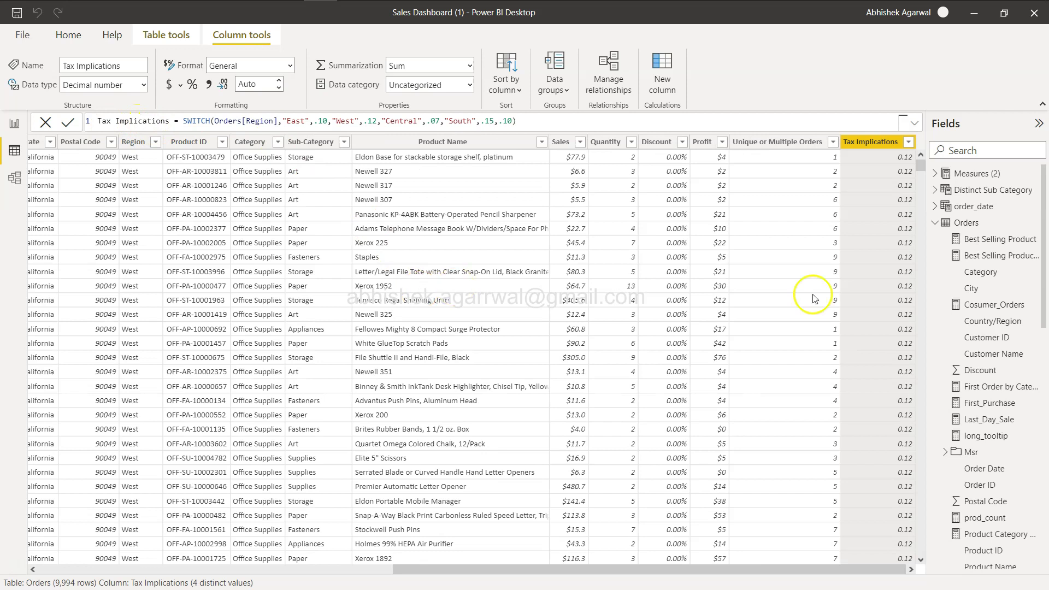
{"action": "left_click", "coordinate": [773, 186]}
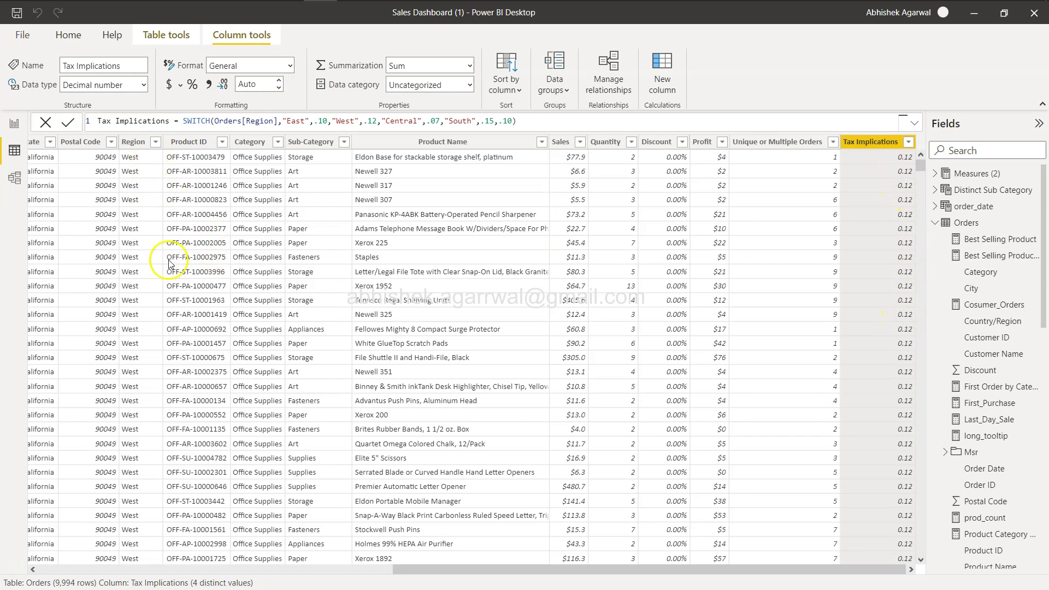
{"action": "scroll", "coordinate": [496, 358], "scroll_direction": "down", "scroll_amount": 5}
{"action": "scroll", "coordinate": [496, 358], "scroll_direction": "down", "scroll_amount": 20}
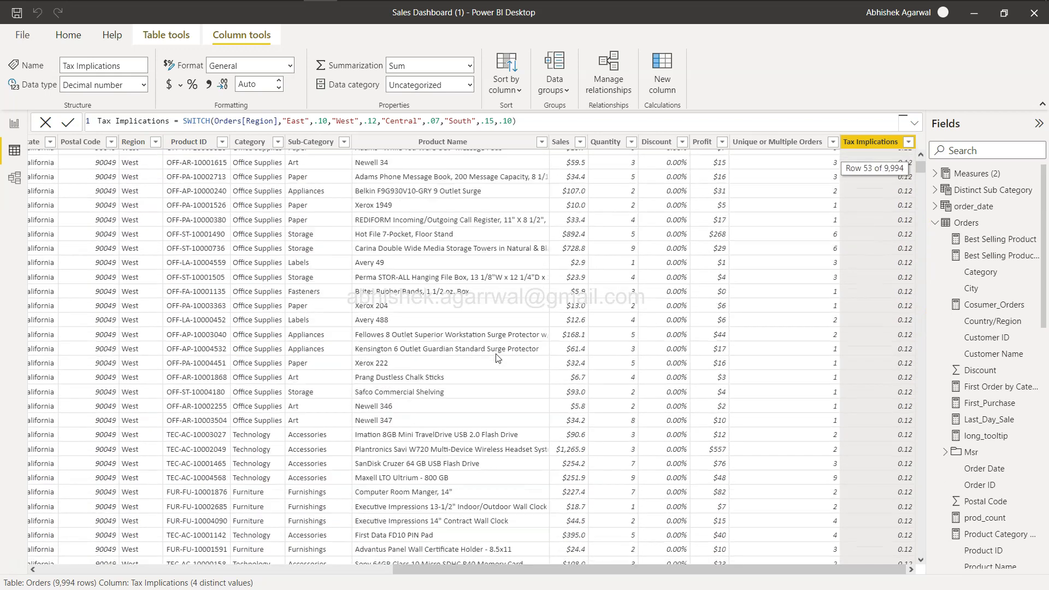
{"action": "scroll", "coordinate": [497, 358], "scroll_direction": "down", "scroll_amount": 20}
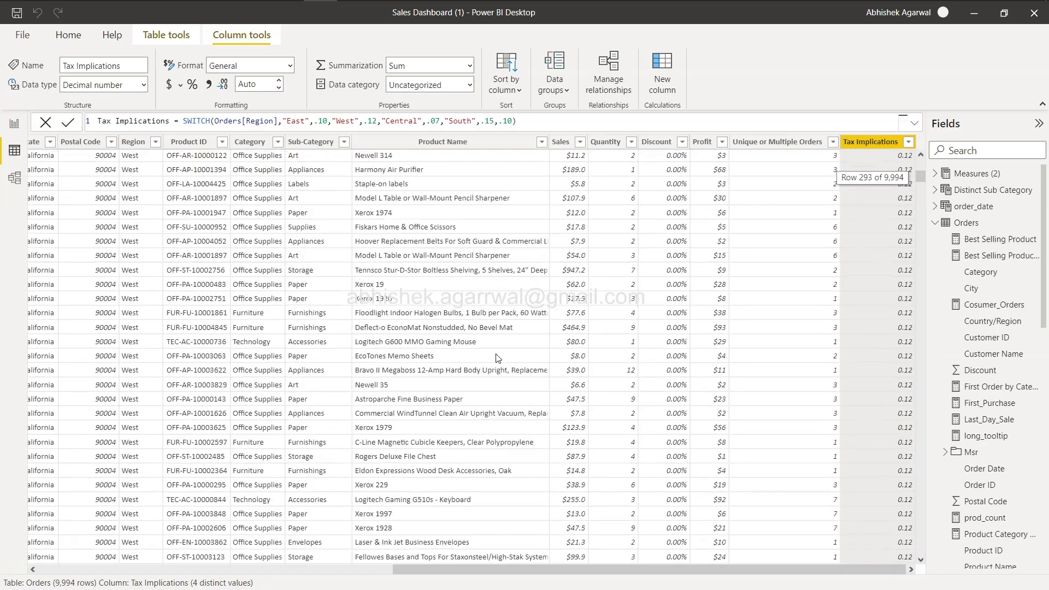
{"action": "scroll", "coordinate": [498, 358], "scroll_direction": "down", "scroll_amount": 20}
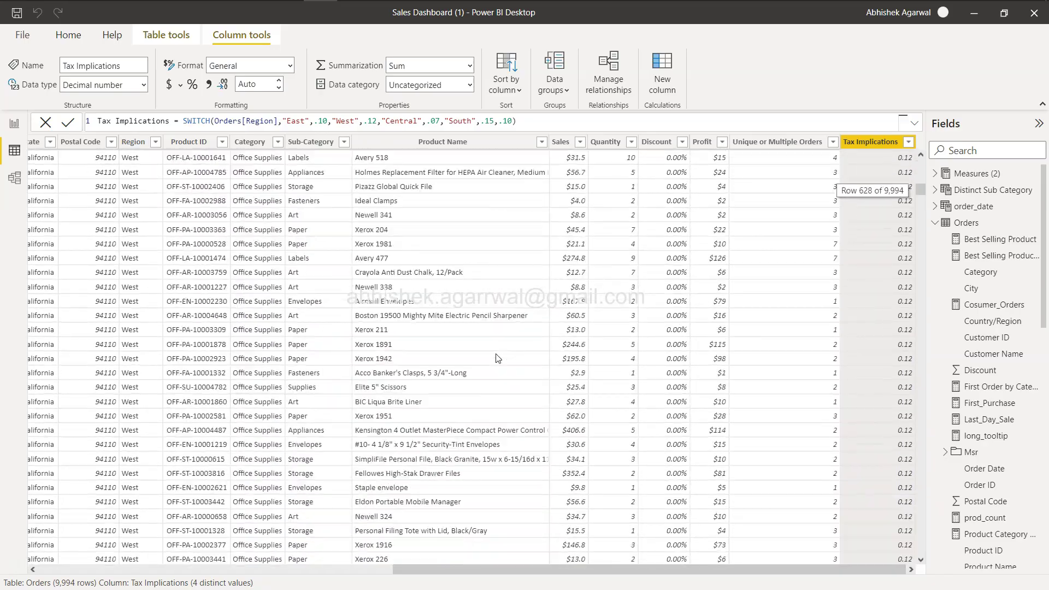
{"action": "scroll", "coordinate": [497, 358], "scroll_direction": "down", "scroll_amount": 20}
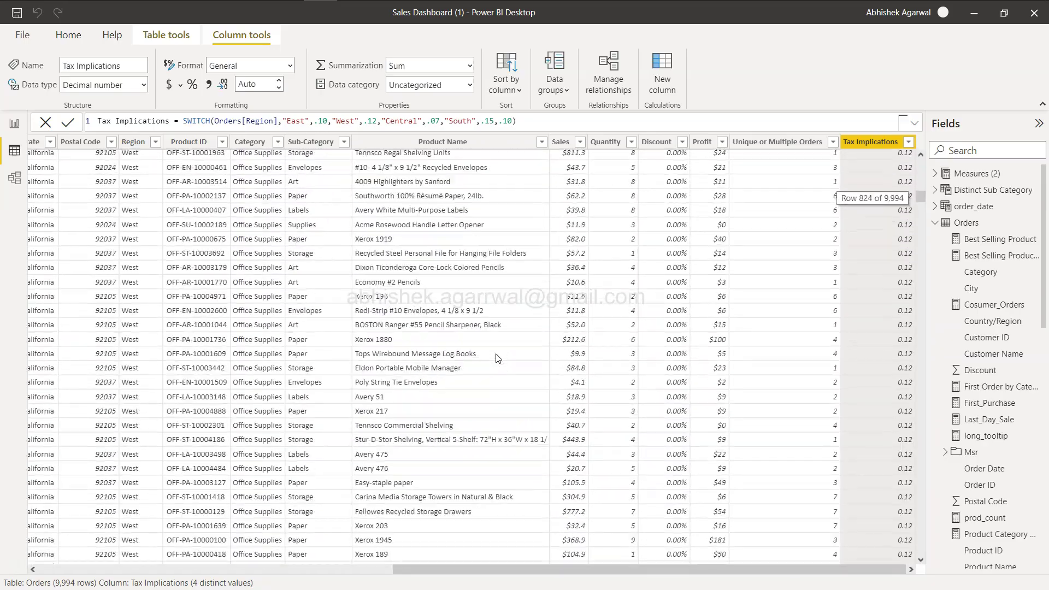
{"action": "scroll", "coordinate": [497, 358], "scroll_direction": "down", "scroll_amount": 20}
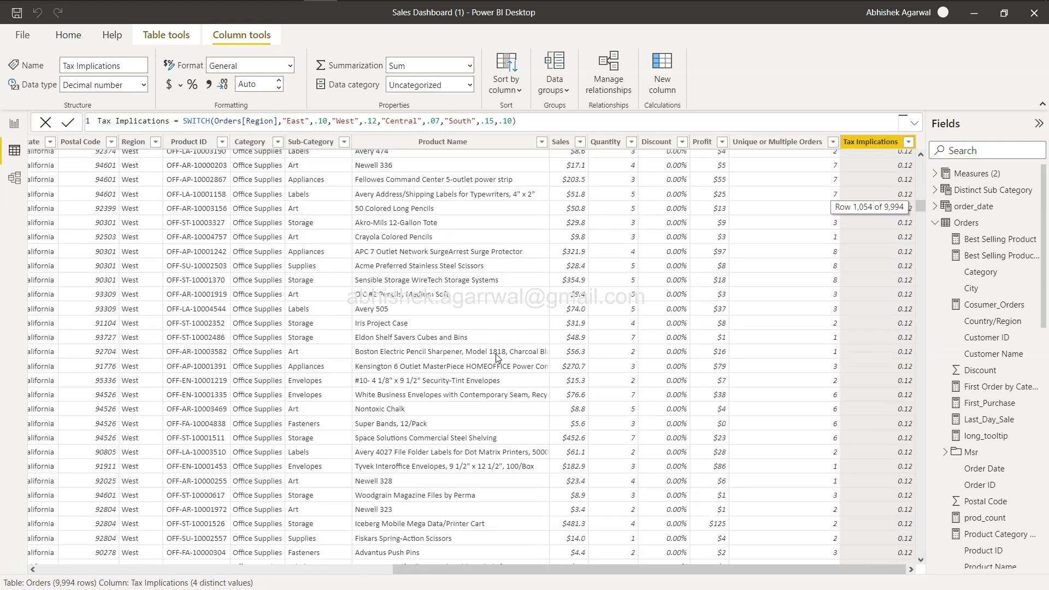